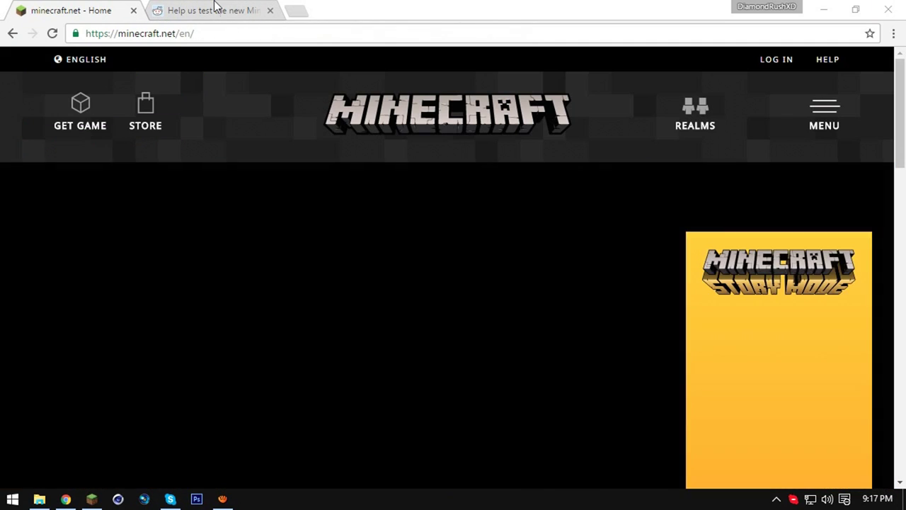
- Read the Reddit post about testing the new Minecraft launcher, covering its introduction, supported platforms, Java requirement and bug reporting
{"action": "left_click", "coordinate": [216, 10]}
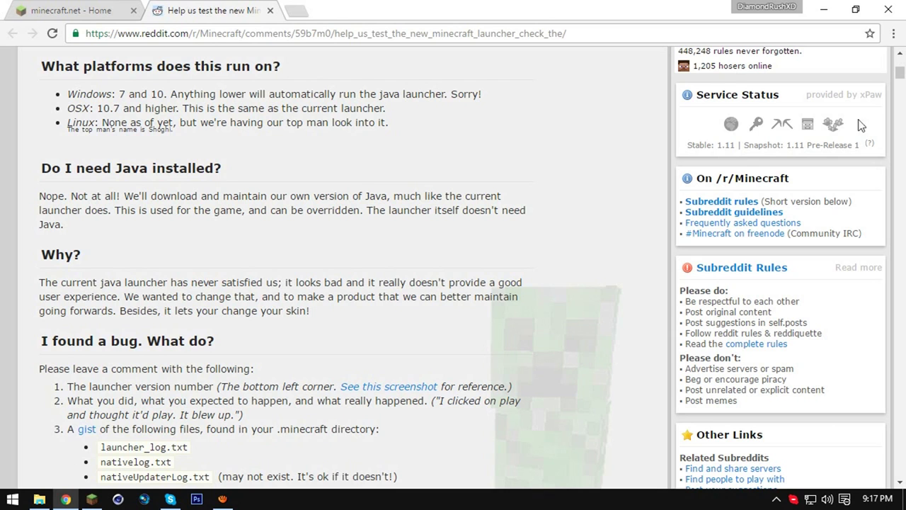
{"action": "scroll", "coordinate": [228, 229], "scroll_direction": "up", "scroll_amount": 1}
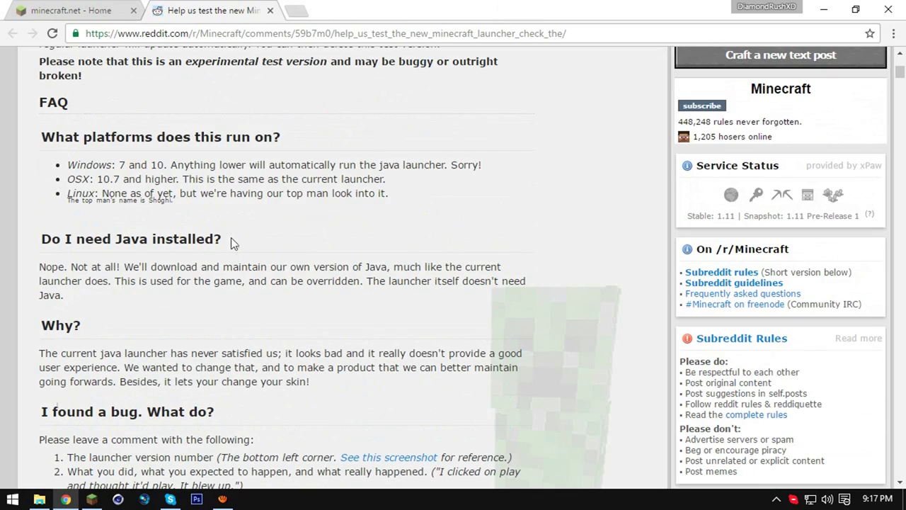
{"action": "scroll", "coordinate": [216, 256], "scroll_direction": "up", "scroll_amount": 4}
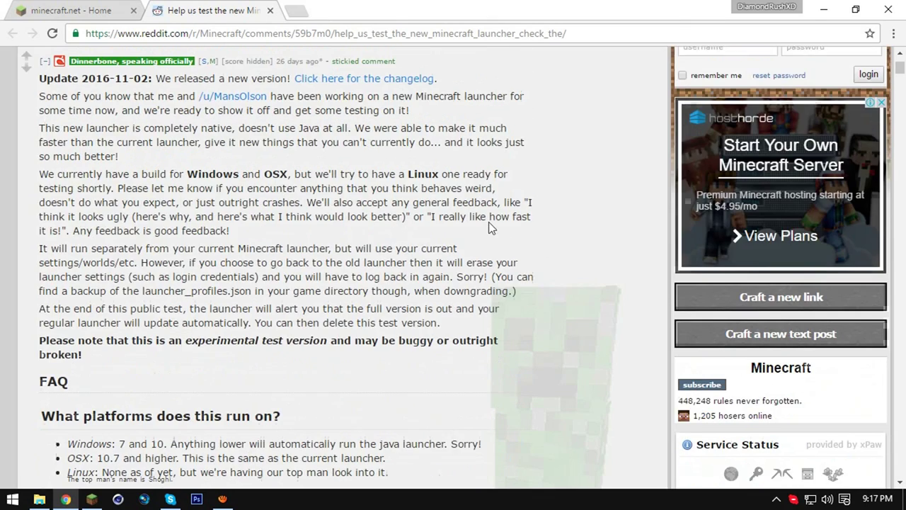
{"action": "scroll", "coordinate": [124, 314], "scroll_direction": "down", "scroll_amount": 4}
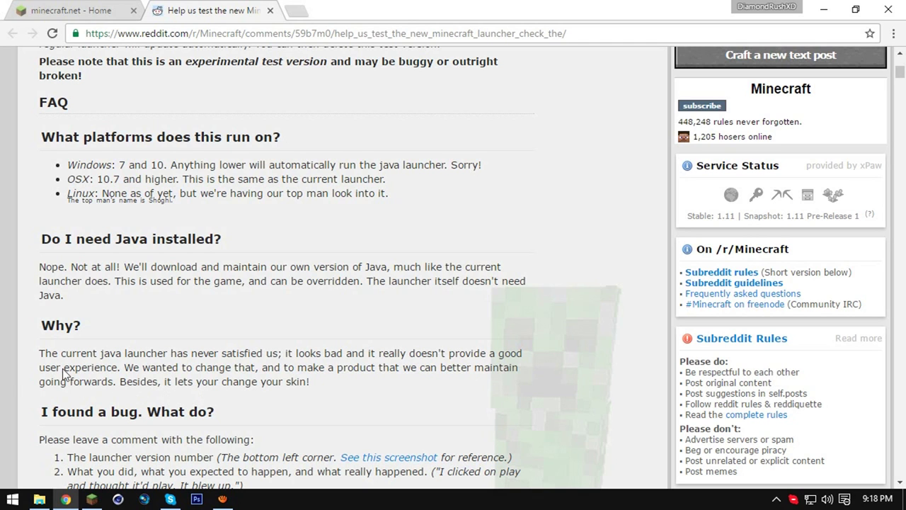
{"action": "scroll", "coordinate": [16, 374], "scroll_direction": "down", "scroll_amount": 3}
{"action": "scroll", "coordinate": [16, 374], "scroll_direction": "up", "scroll_amount": 3}
{"action": "scroll", "coordinate": [15, 376], "scroll_direction": "up", "scroll_amount": 1}
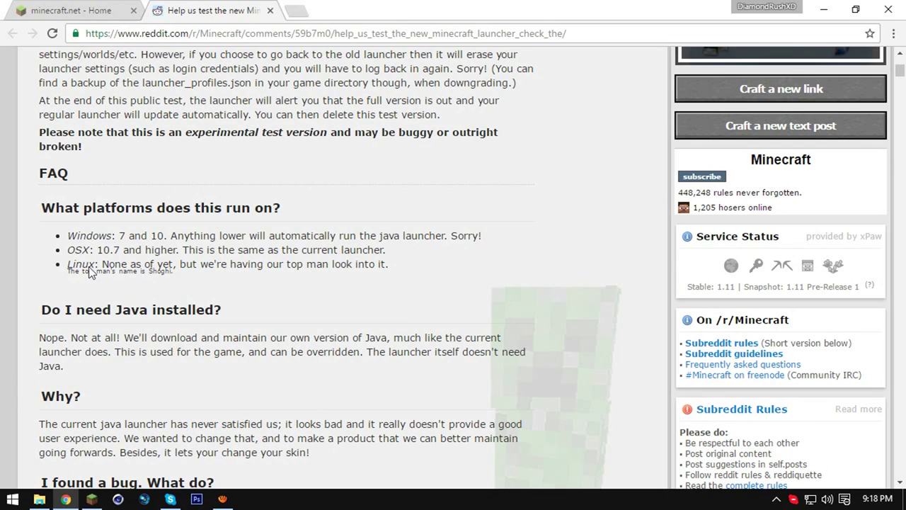
{"action": "double_click", "coordinate": [70, 265]}
{"action": "scroll", "coordinate": [3, 312], "scroll_direction": "up", "scroll_amount": 4}
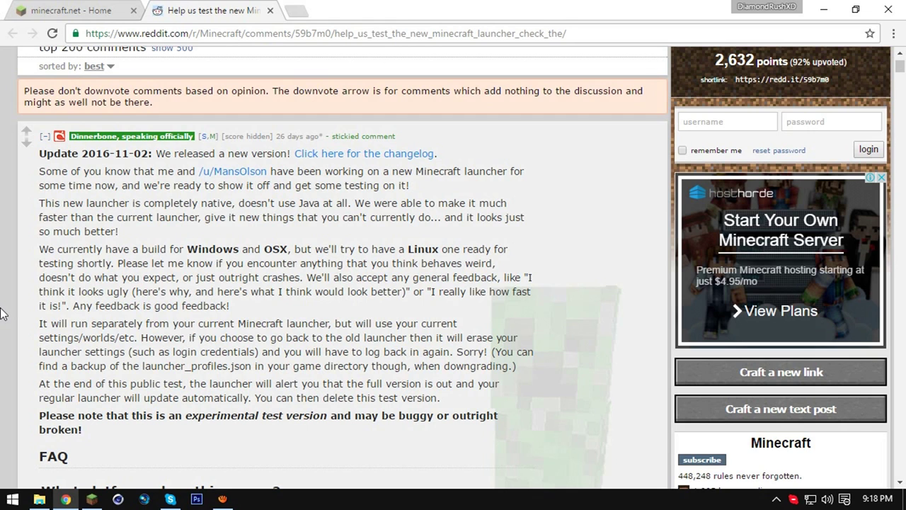
{"action": "scroll", "coordinate": [243, 190], "scroll_direction": "up", "scroll_amount": 2}
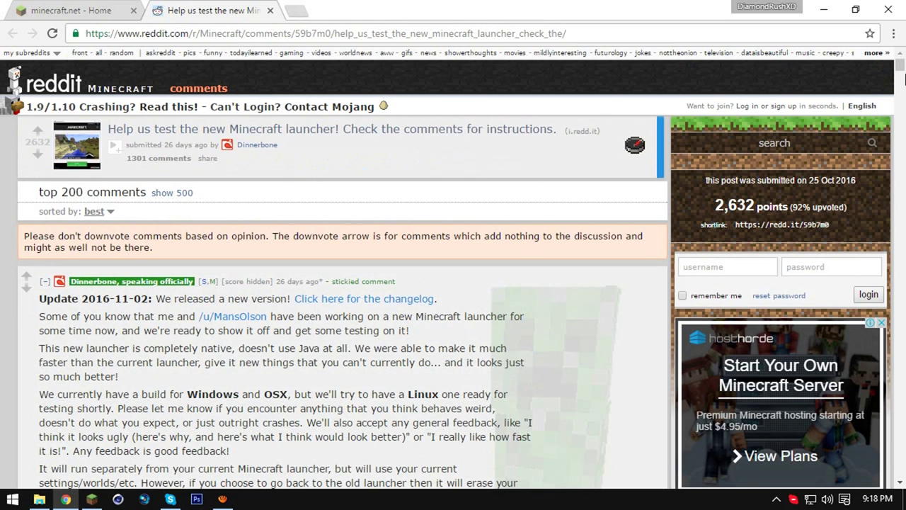
{"action": "scroll", "coordinate": [901, 71], "scroll_direction": "down", "scroll_amount": 5}
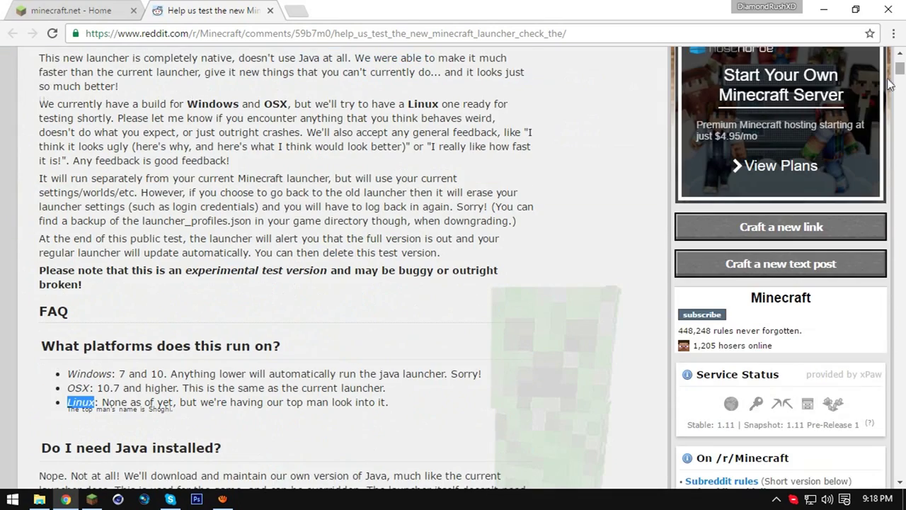
{"action": "scroll", "coordinate": [314, 206], "scroll_direction": "up", "scroll_amount": 4}
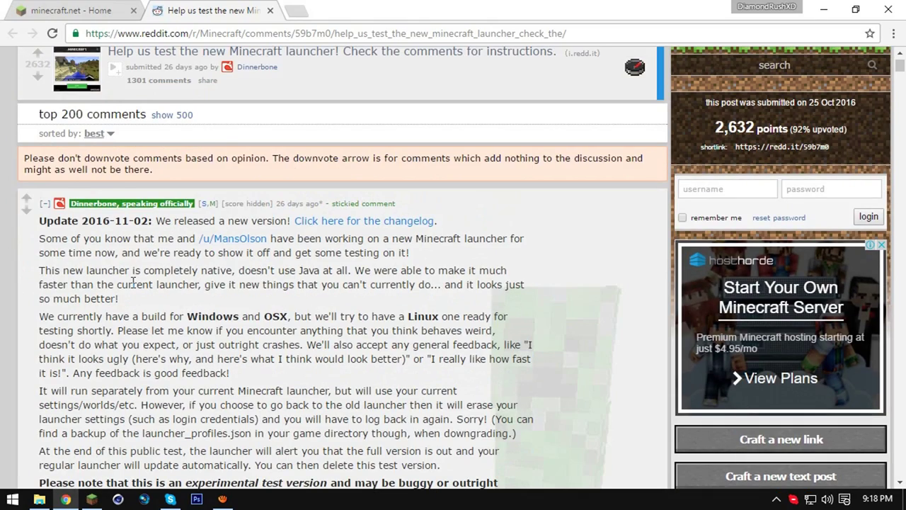
{"action": "scroll", "coordinate": [139, 282], "scroll_direction": "down", "scroll_amount": 7}
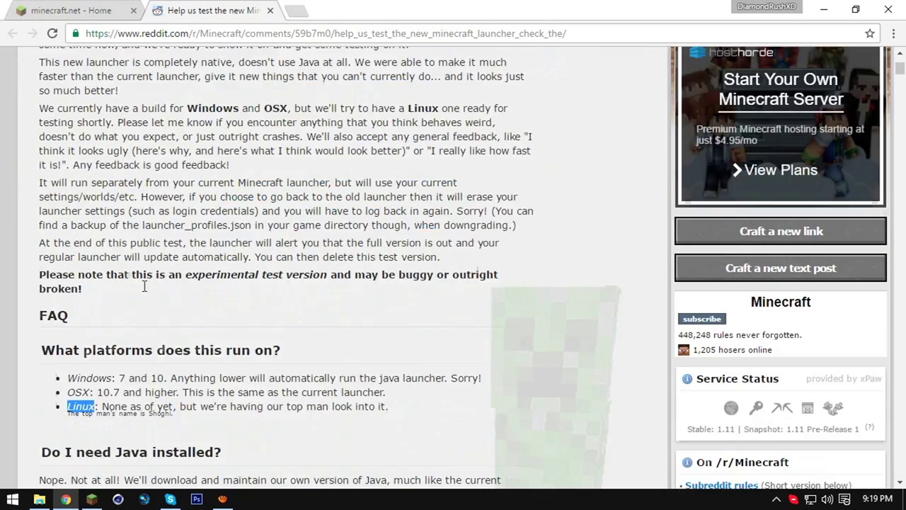
{"action": "scroll", "coordinate": [144, 340], "scroll_direction": "down", "scroll_amount": 1}
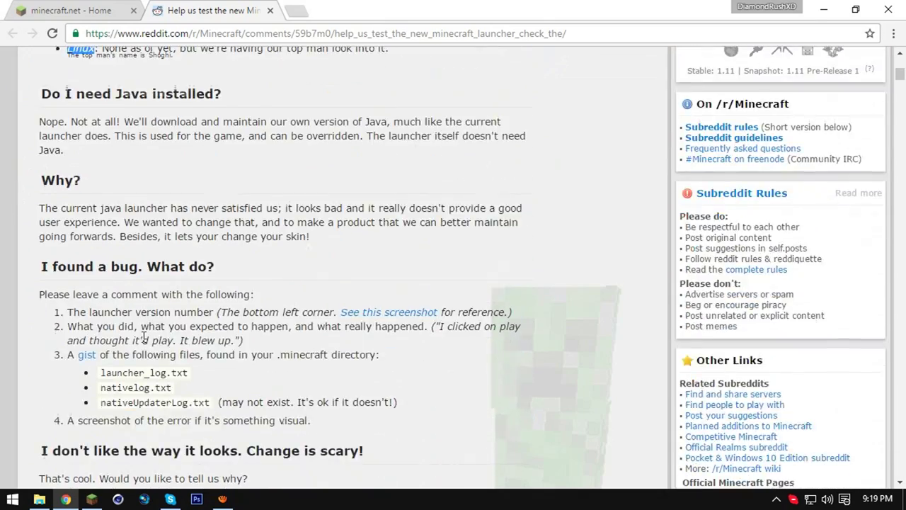
{"action": "scroll", "coordinate": [250, 340], "scroll_direction": "down", "scroll_amount": 1}
- Examine the minecraft.net home page and its expanded site menu, and return to the Reddit launcher post
{"action": "key", "text": "ctrl+shift+Tab"}
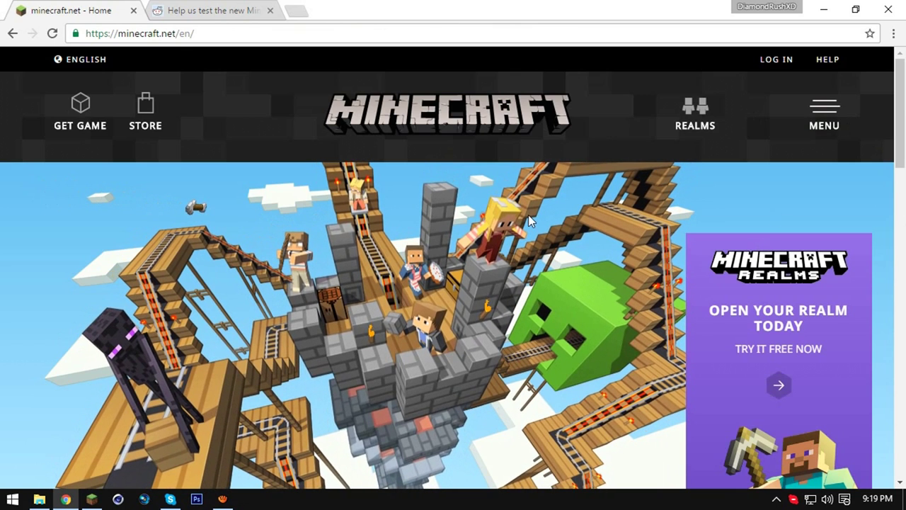
{"action": "left_click", "coordinate": [816, 110]}
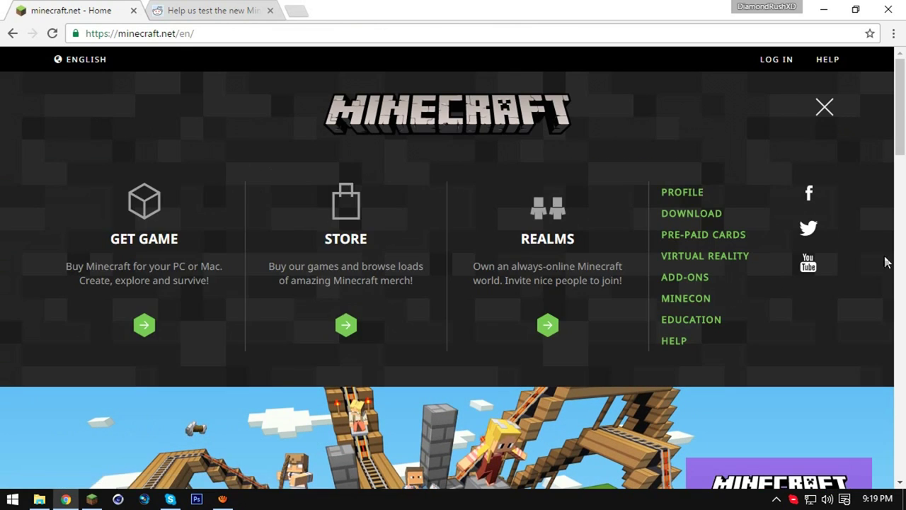
{"action": "left_click", "coordinate": [823, 112]}
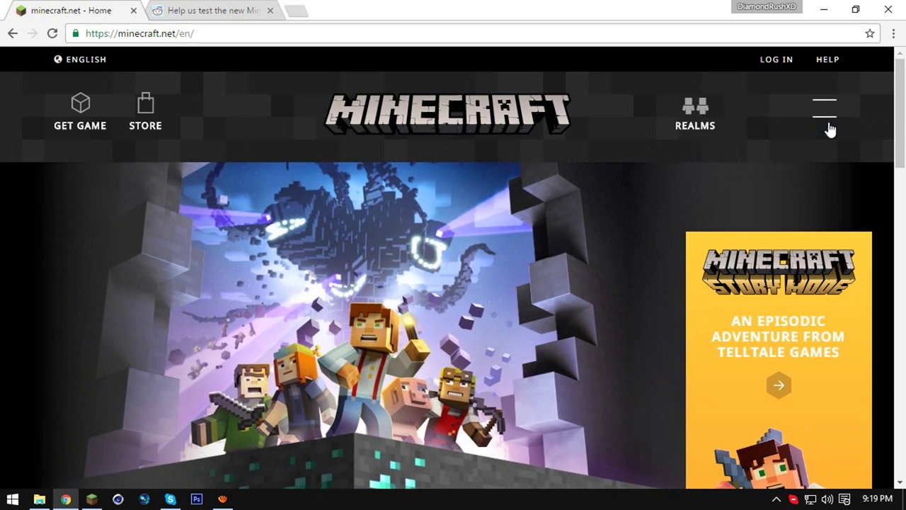
{"action": "left_click", "coordinate": [828, 128]}
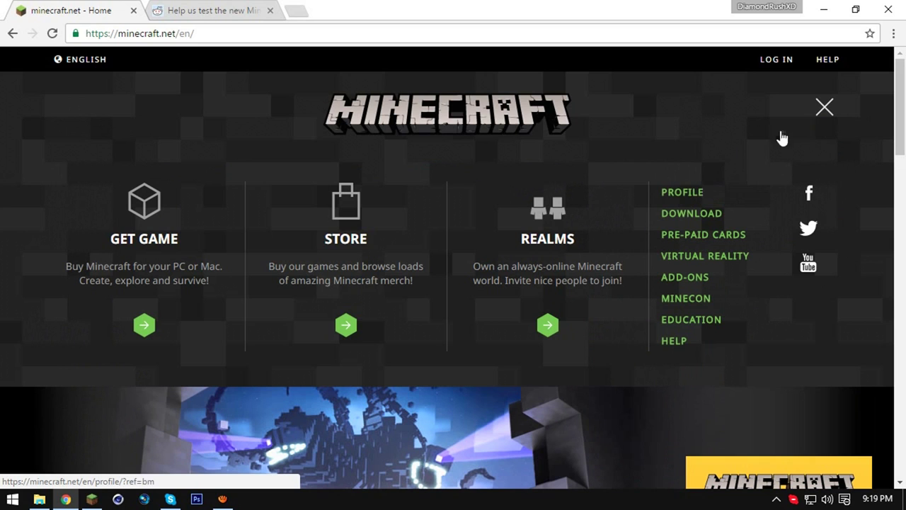
{"action": "left_click", "coordinate": [824, 109]}
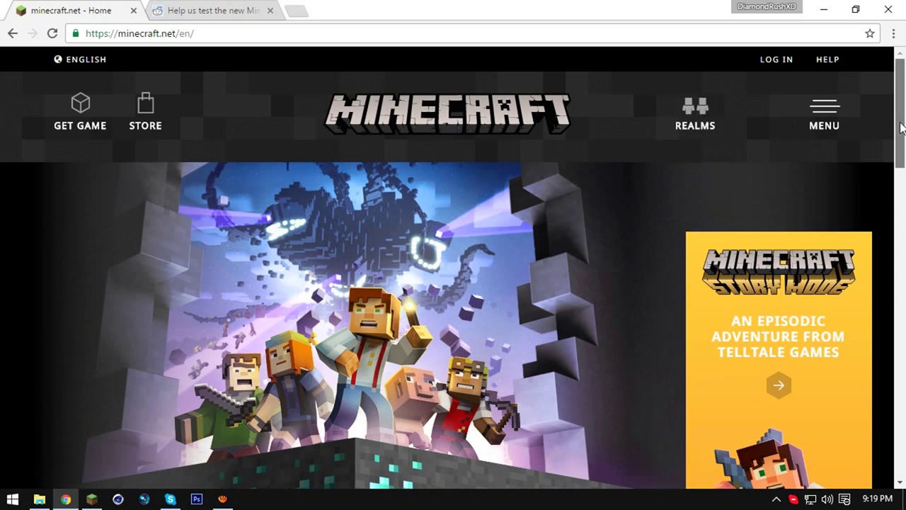
{"action": "scroll", "coordinate": [900, 134], "scroll_direction": "down", "scroll_amount": 1}
{"action": "left_click_drag", "start_coordinate": [901, 134], "coordinate": [884, 71]}
{"action": "scroll", "coordinate": [893, 296], "scroll_direction": "down", "scroll_amount": 1}
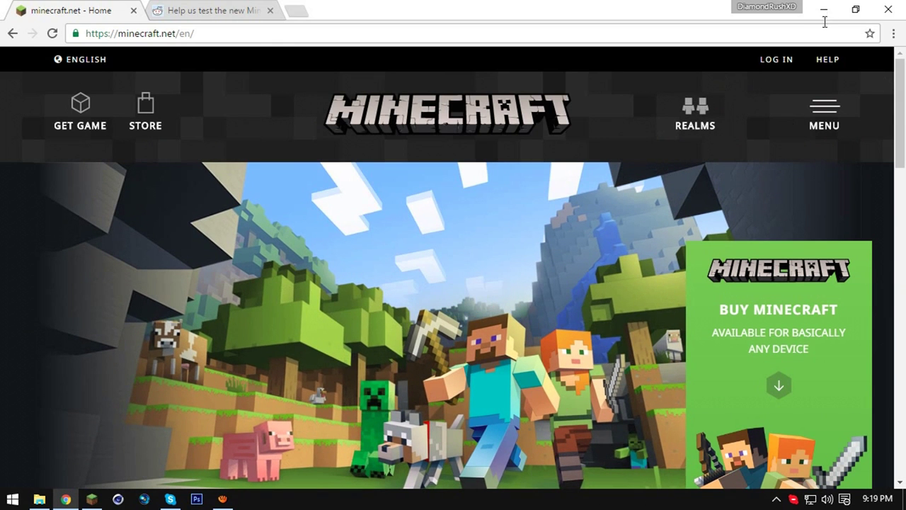
{"action": "left_click", "coordinate": [191, 7]}
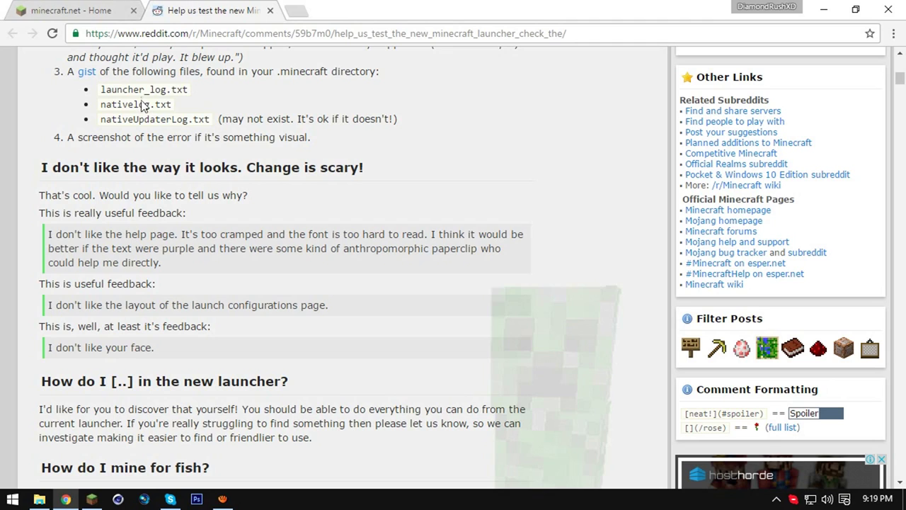
{"action": "scroll", "coordinate": [265, 323], "scroll_direction": "up", "scroll_amount": 5}
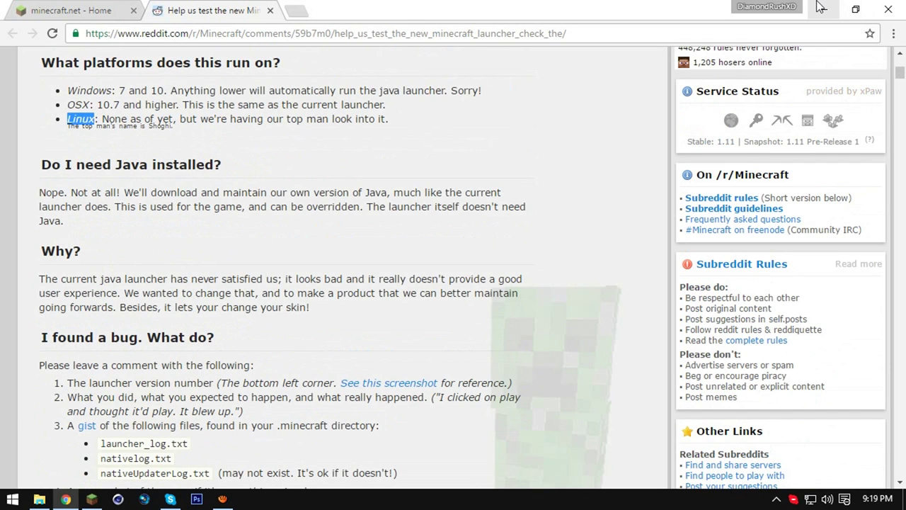
- Switch to the Minecraft Launcher, view the Skins page and return to the News page
{"action": "left_click", "coordinate": [823, 9]}
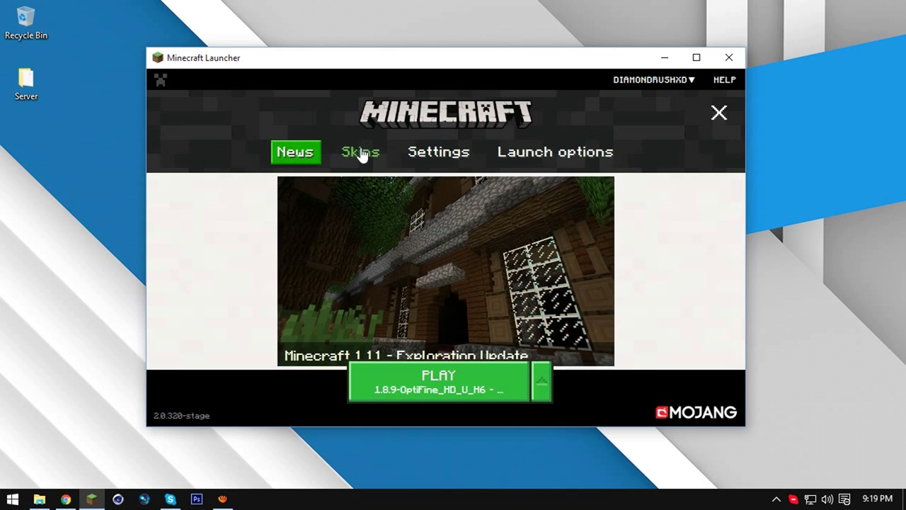
{"action": "left_click", "coordinate": [361, 154]}
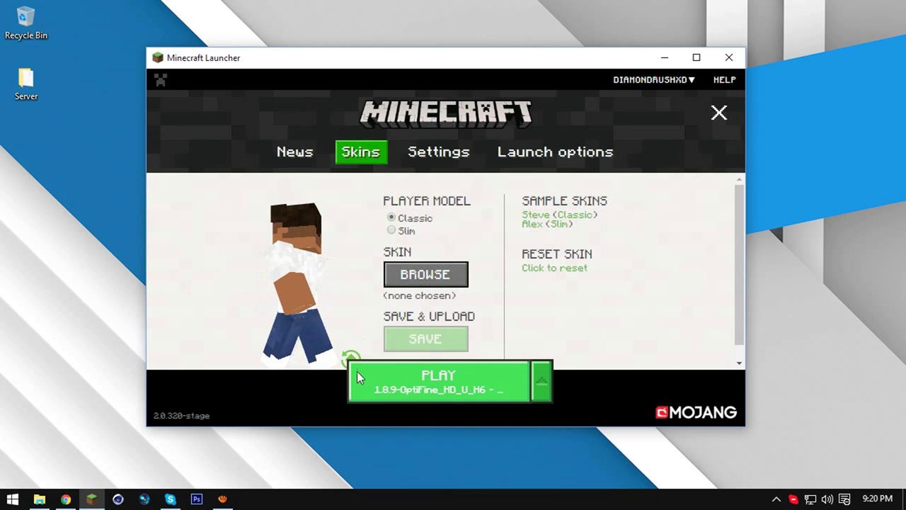
{"action": "left_click", "coordinate": [293, 153]}
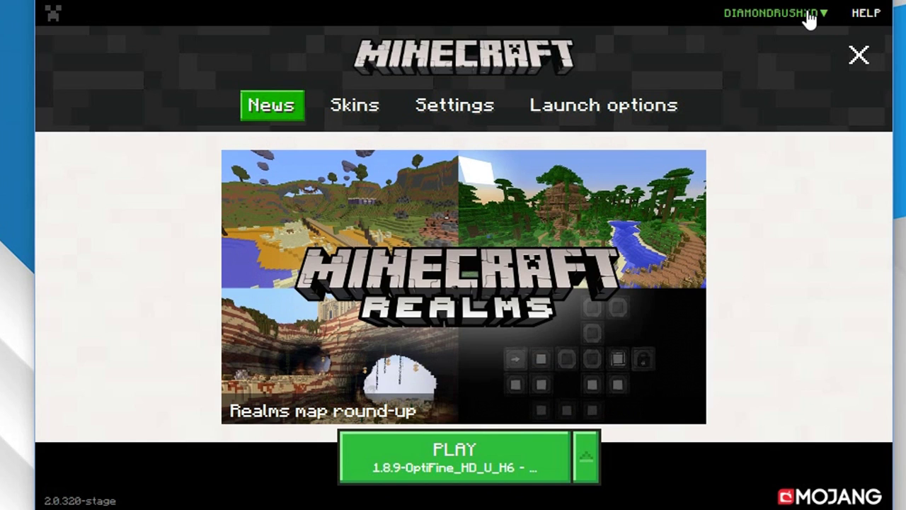
- Open the account switcher, view the login form for adding a new user, and go back to the existing account
{"action": "left_click", "coordinate": [809, 19]}
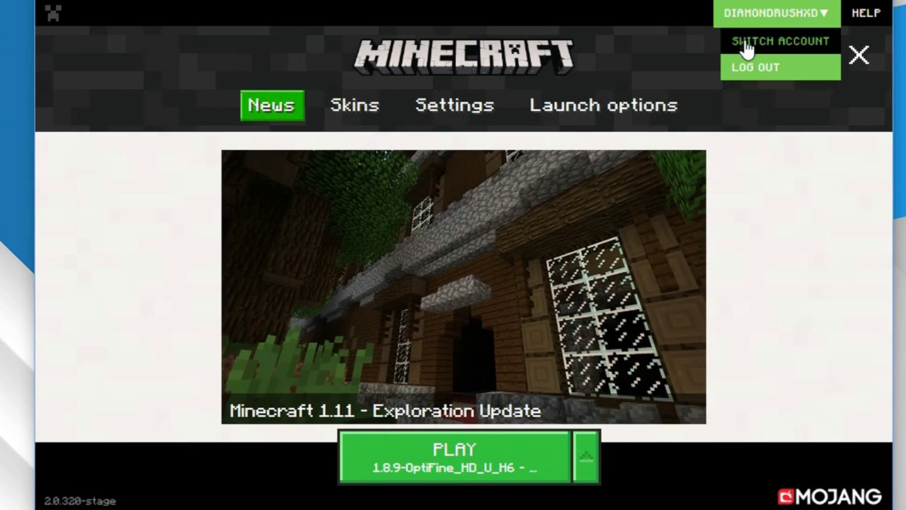
{"action": "left_click", "coordinate": [748, 42]}
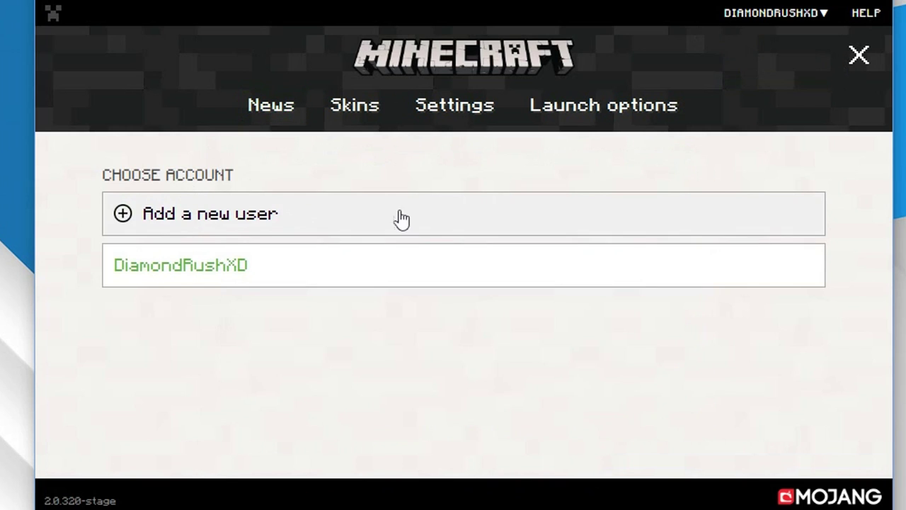
{"action": "left_click", "coordinate": [401, 219]}
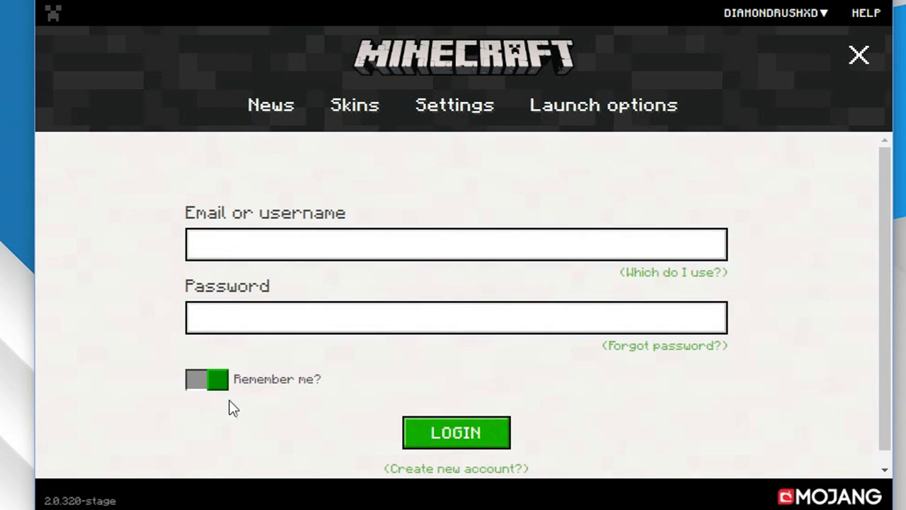
{"action": "key", "text": "Escape"}
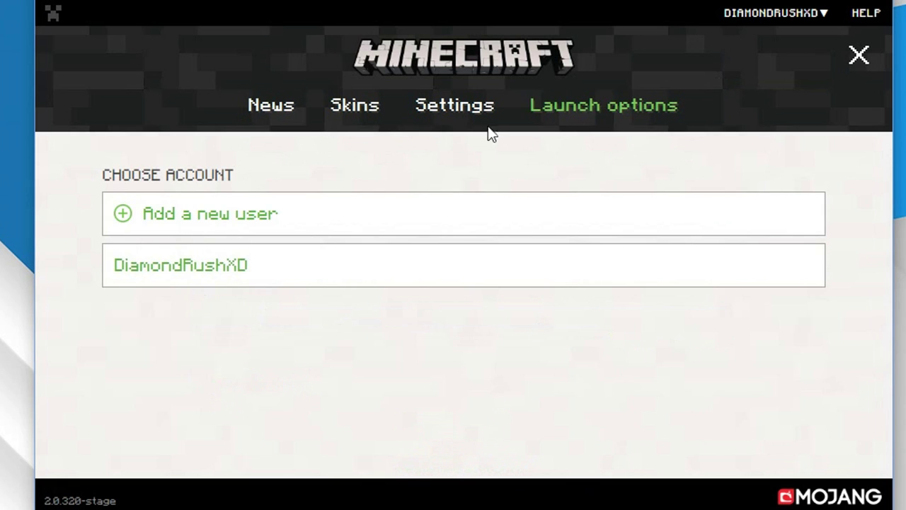
{"action": "left_click", "coordinate": [242, 249]}
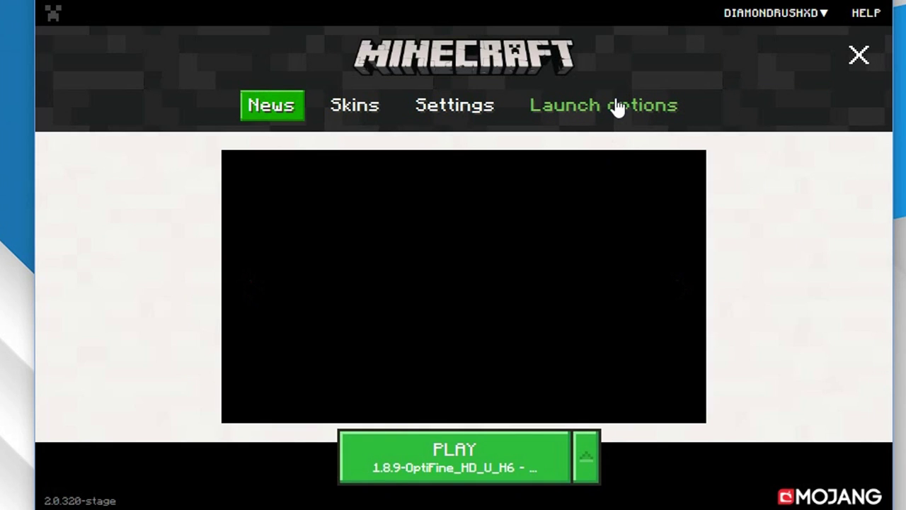
- Open the launch options, enable snapshots and turn them off again
{"action": "left_click", "coordinate": [616, 106]}
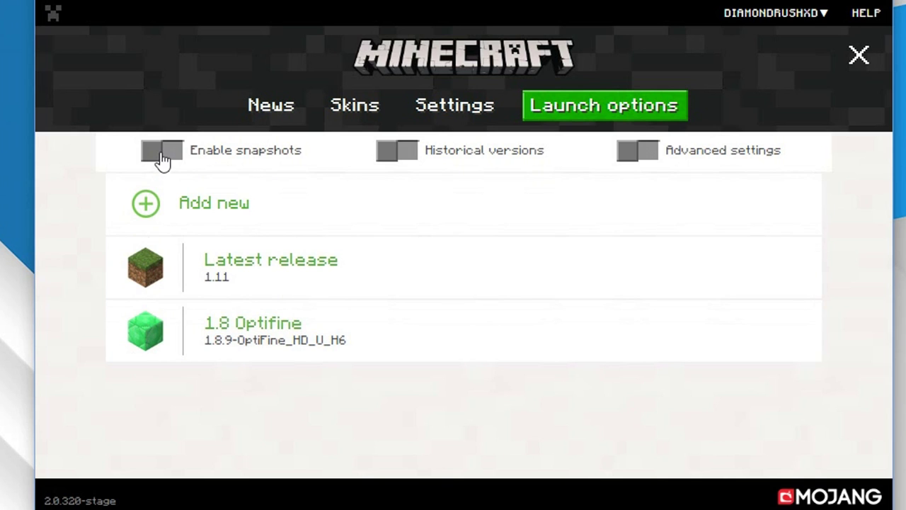
{"action": "left_click", "coordinate": [162, 157]}
{"action": "left_click", "coordinate": [481, 307]}
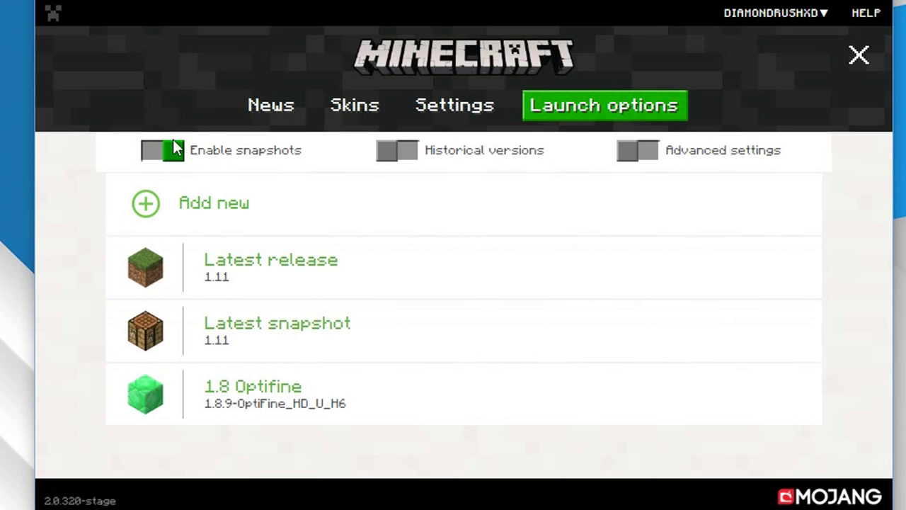
{"action": "left_click", "coordinate": [174, 145]}
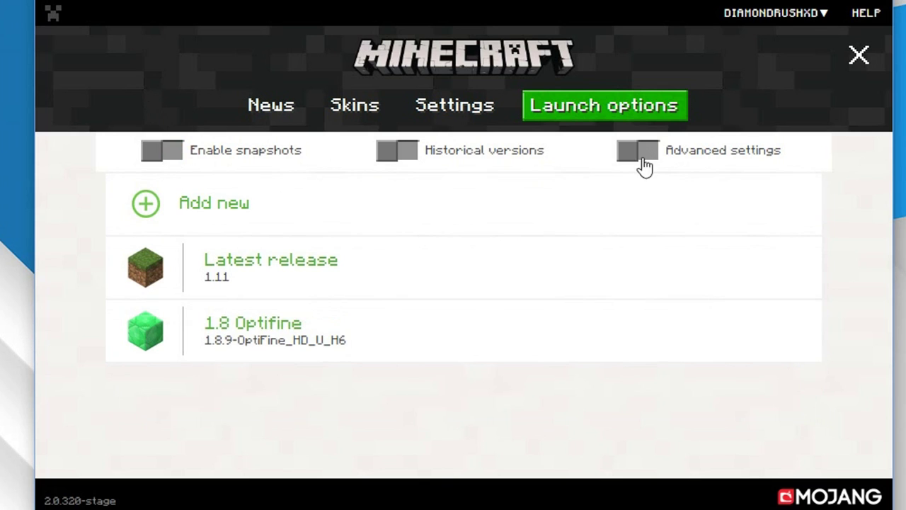
- Enable advanced settings and view the Latest release configuration, leaving it without saving
{"action": "left_click", "coordinate": [644, 163]}
{"action": "left_click", "coordinate": [486, 298]}
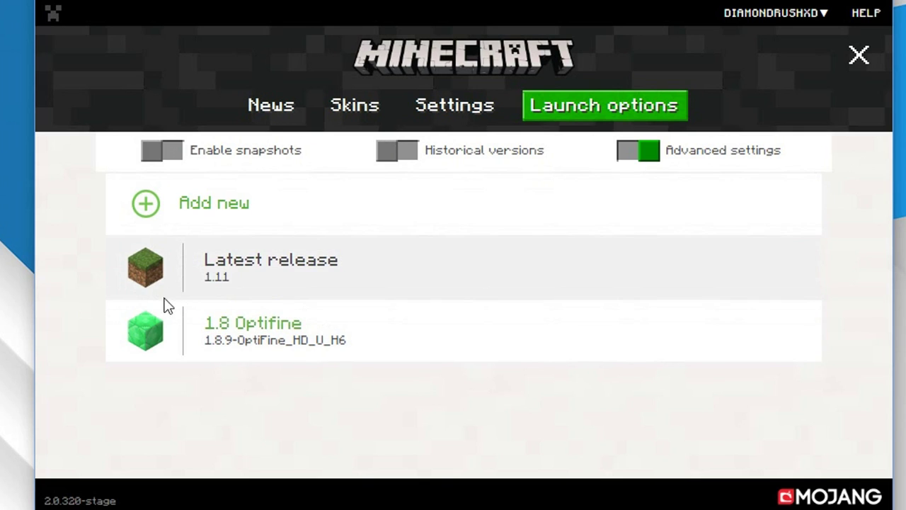
{"action": "left_click", "coordinate": [375, 282]}
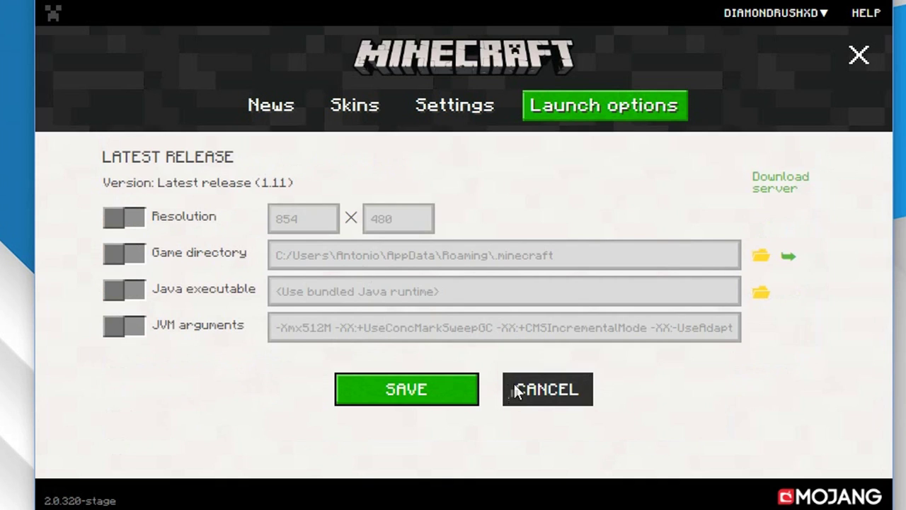
{"action": "left_click", "coordinate": [559, 391]}
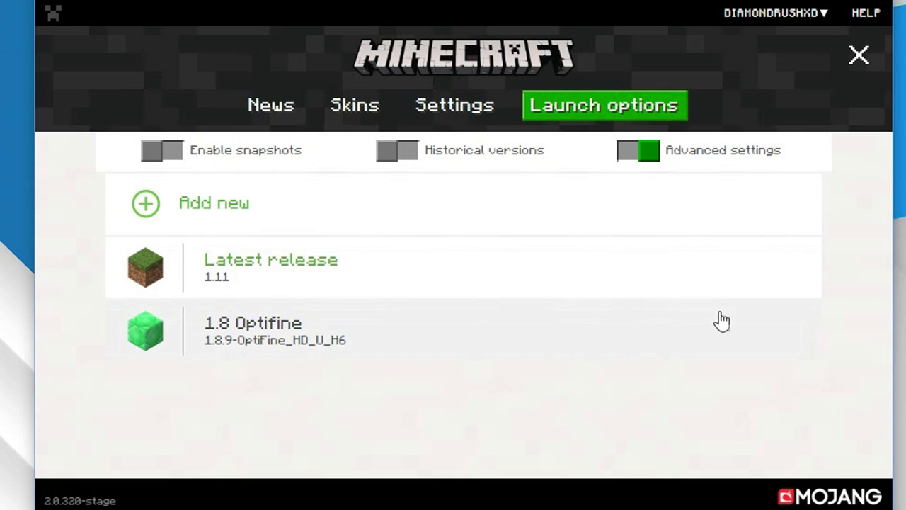
- Add a new launch configuration with the red redstone block icon and the version release 1.9-OptiFine_HD_U_B5
{"action": "left_click", "coordinate": [311, 224]}
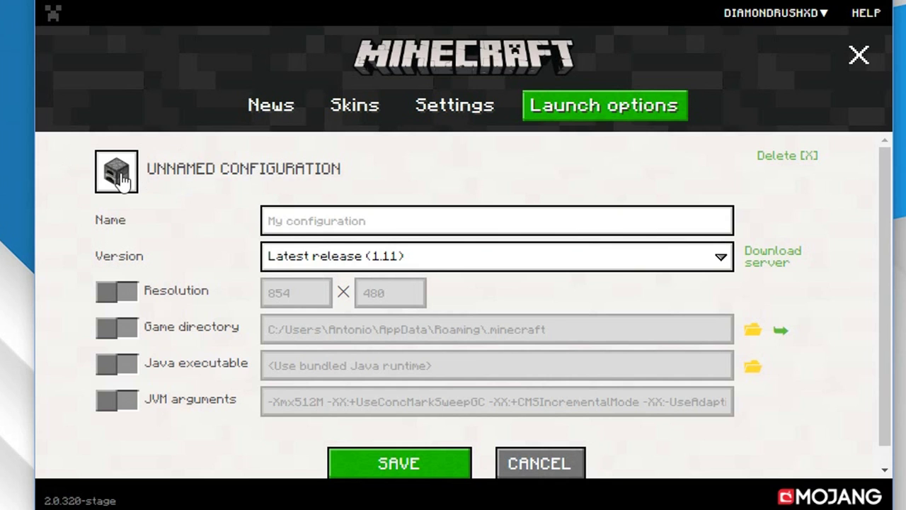
{"action": "left_click", "coordinate": [121, 178]}
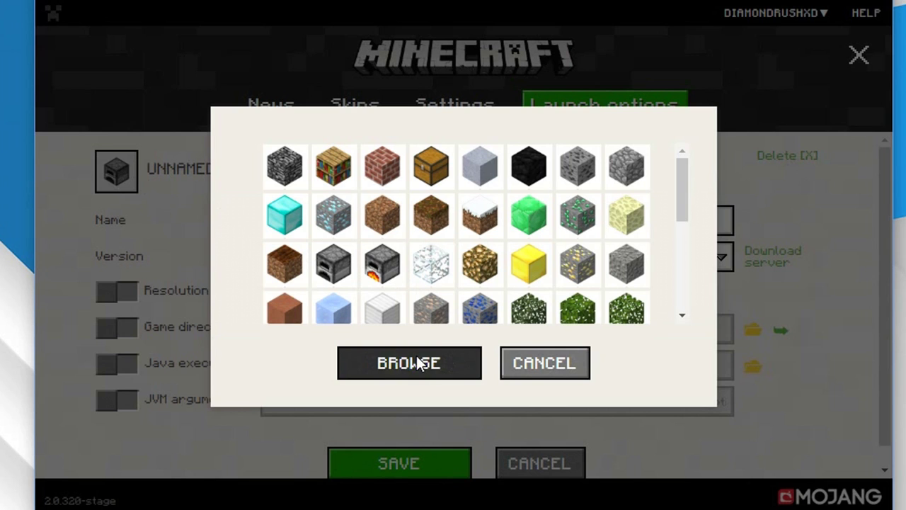
{"action": "left_click_drag", "start_coordinate": [690, 185], "coordinate": [681, 286]}
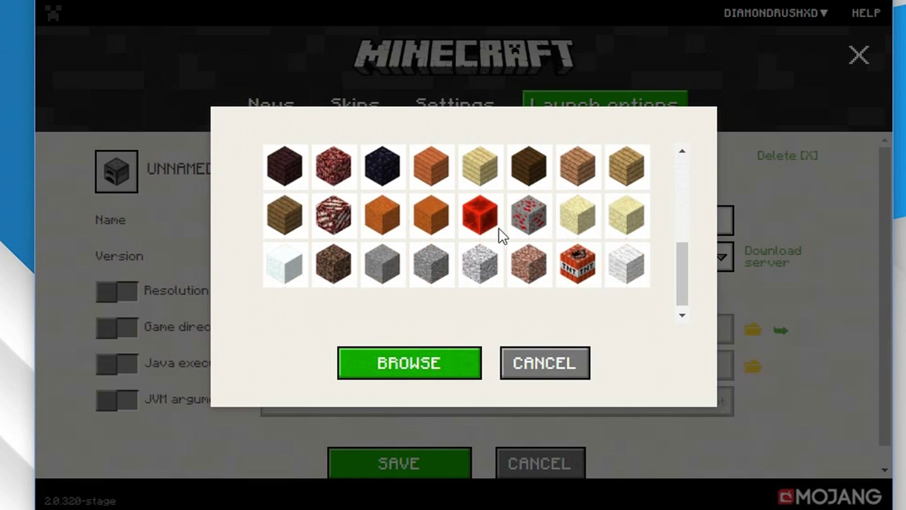
{"action": "left_click", "coordinate": [480, 216]}
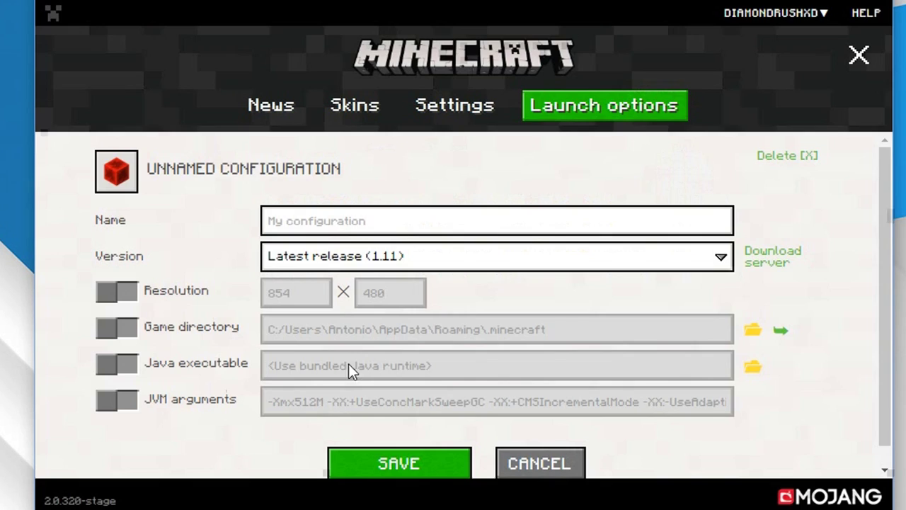
{"action": "left_click", "coordinate": [370, 259]}
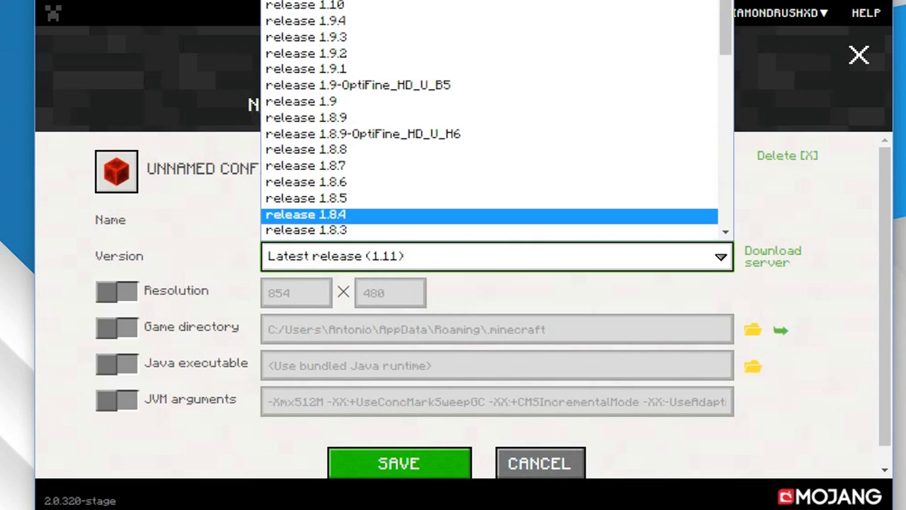
{"action": "left_click", "coordinate": [383, 90]}
- Turn the JVM arguments option on and off again, and enable a custom resolution of 1280 × 720
{"action": "left_click", "coordinate": [110, 410]}
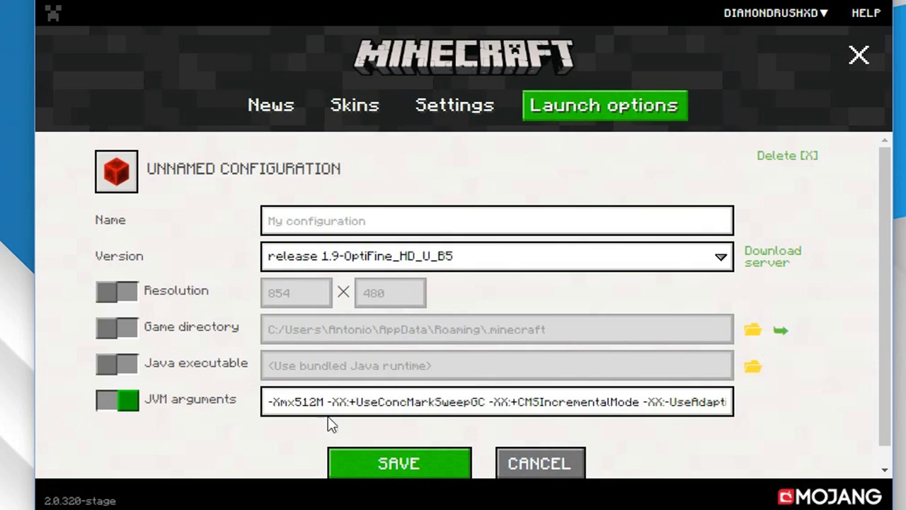
{"action": "left_click", "coordinate": [136, 407]}
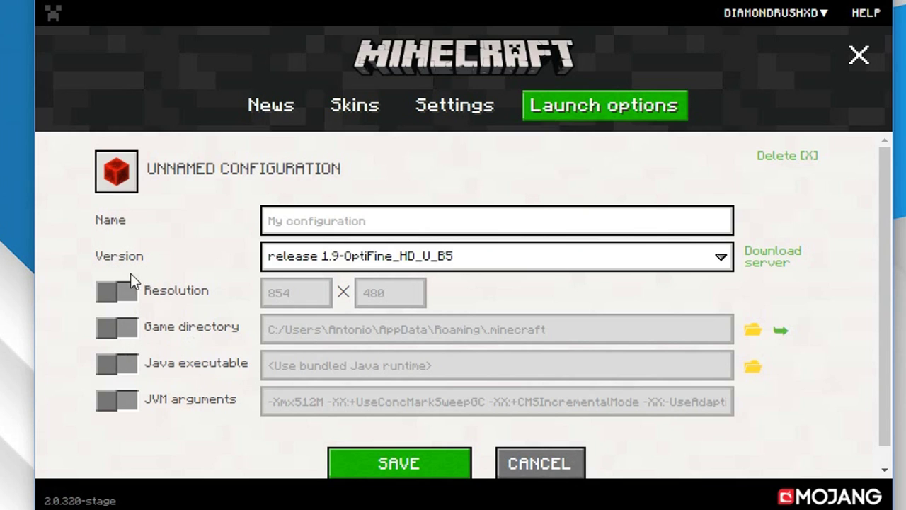
{"action": "left_click", "coordinate": [127, 295]}
{"action": "double_click", "coordinate": [295, 298]}
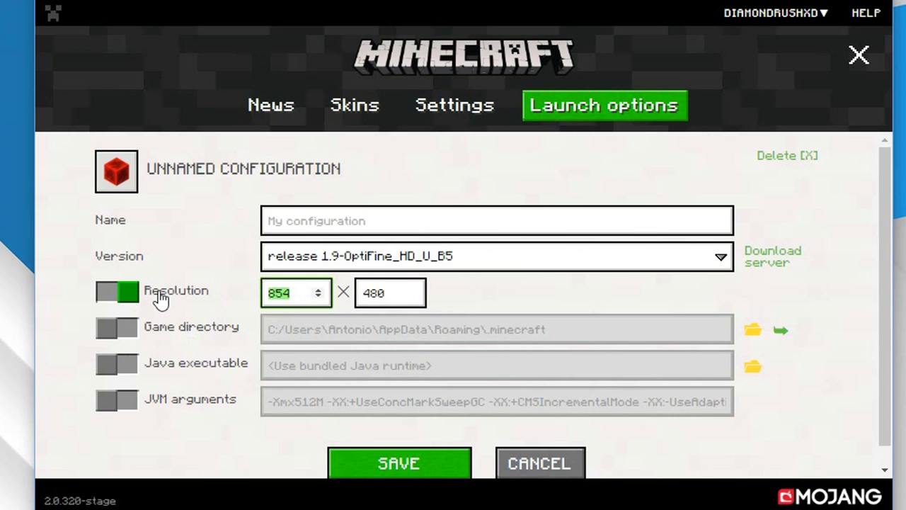
{"action": "type", "text": "120"}
{"action": "type", "text": "80"}
{"action": "double_click", "coordinate": [400, 296]}
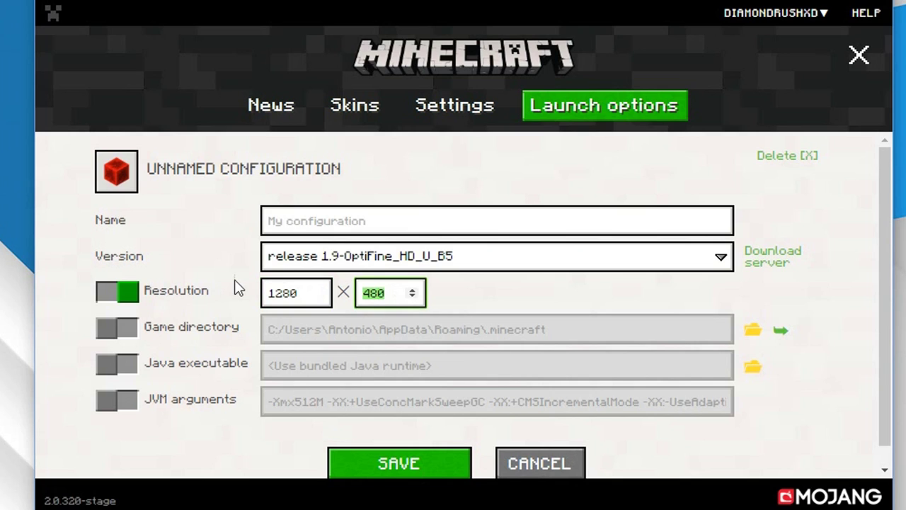
{"action": "type", "text": "720"}
- Name the new configuration "1.9 Optifine" and save it
{"action": "left_click", "coordinate": [361, 214]}
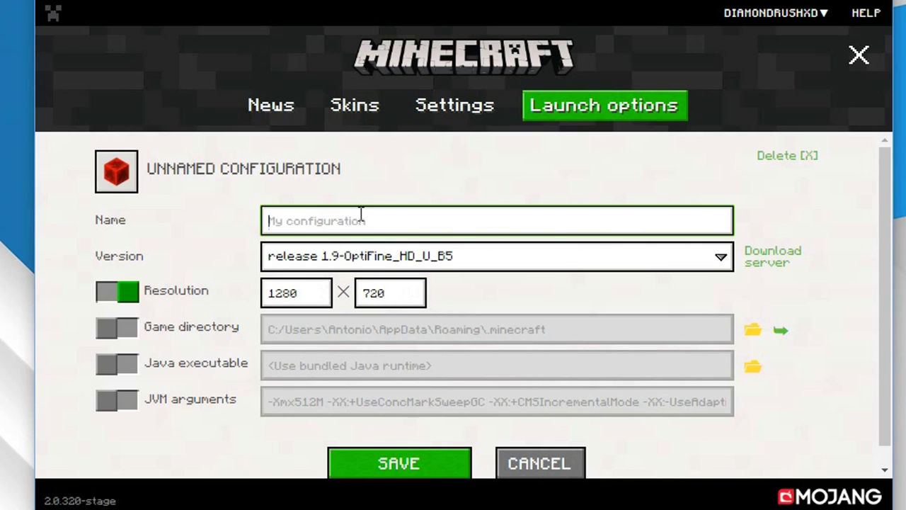
{"action": "type", "text": "1.9 op"}
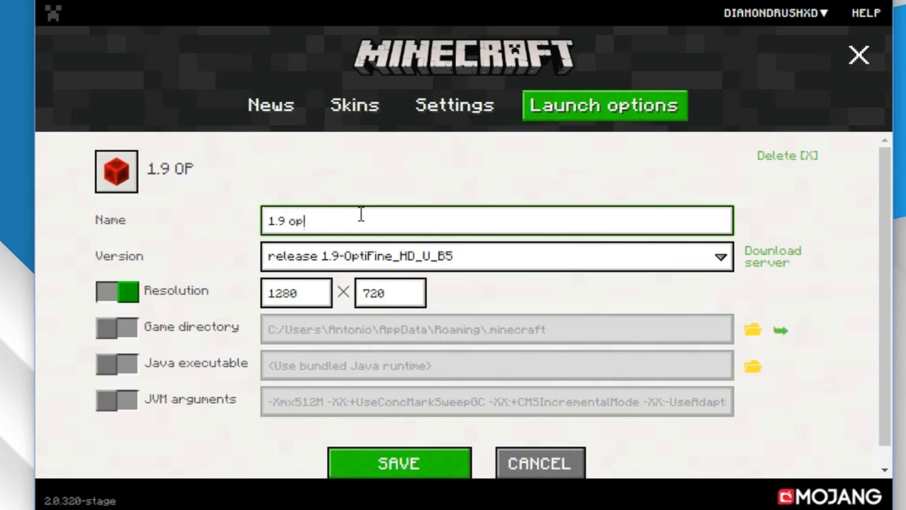
{"action": "key", "text": "BackSpace"}
{"action": "key", "text": "BackSpace"}
{"action": "type", "text": "Optifine"}
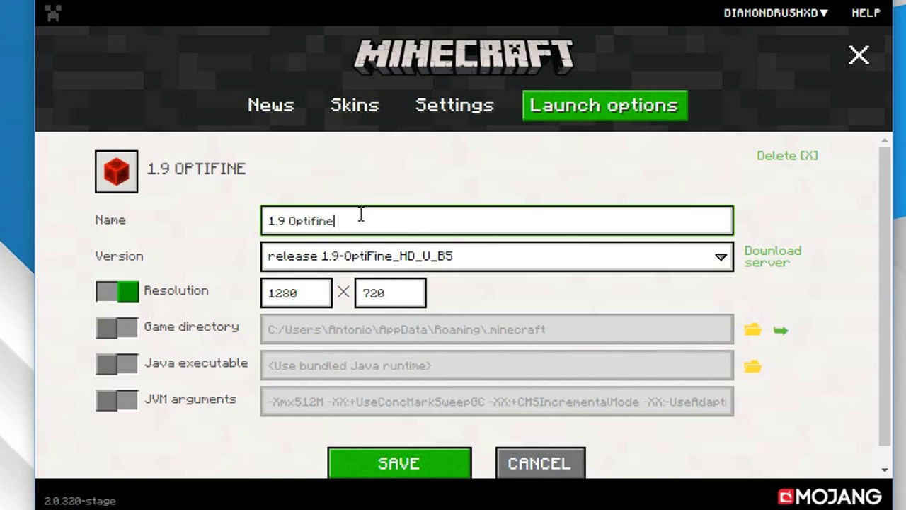
{"action": "left_click", "coordinate": [436, 467]}
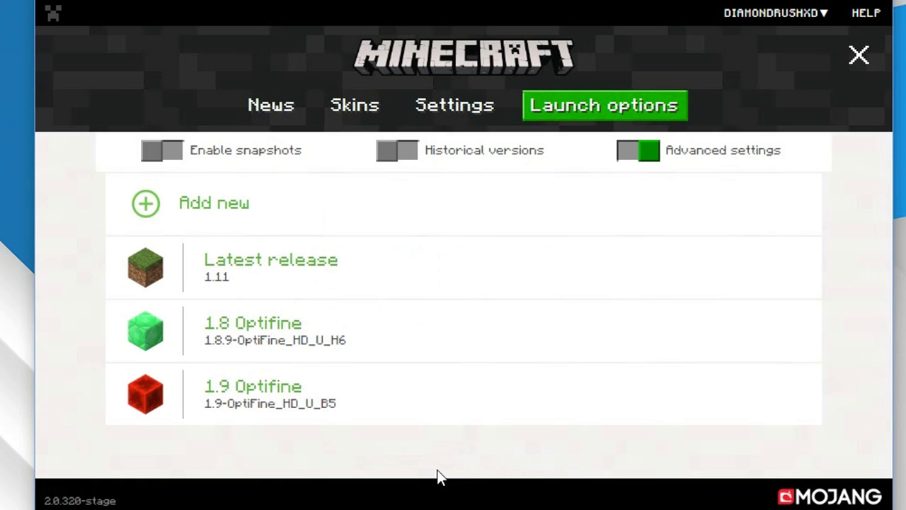
- Return to the News page and select the 1.9 Optifine configuration as the one to play
{"action": "left_click", "coordinate": [270, 112]}
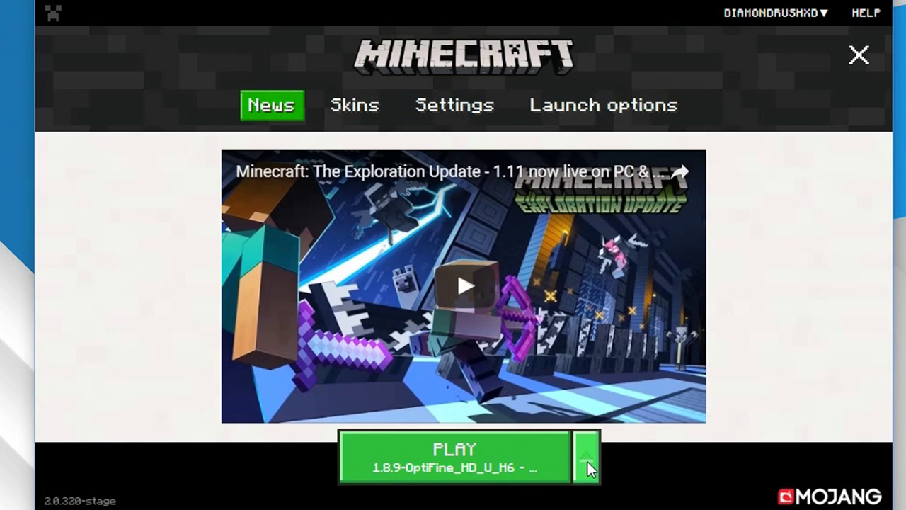
{"action": "left_click", "coordinate": [586, 460]}
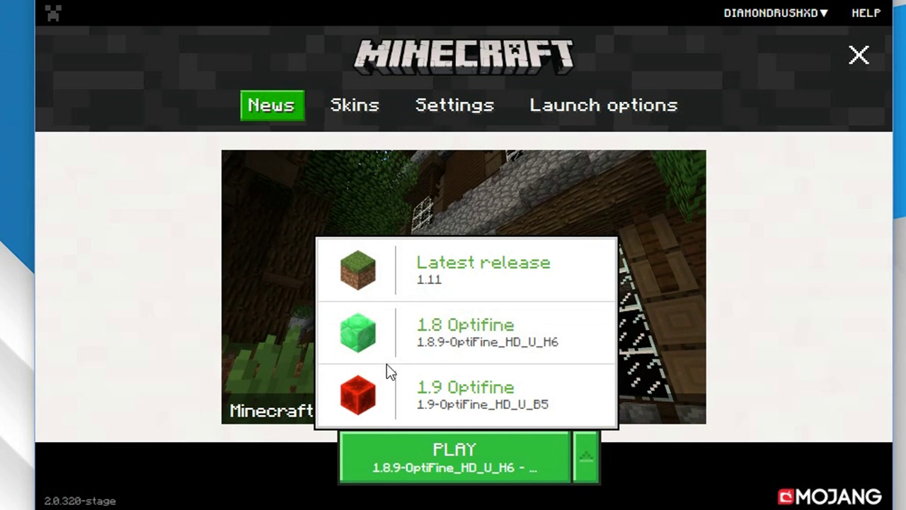
{"action": "left_click", "coordinate": [402, 375]}
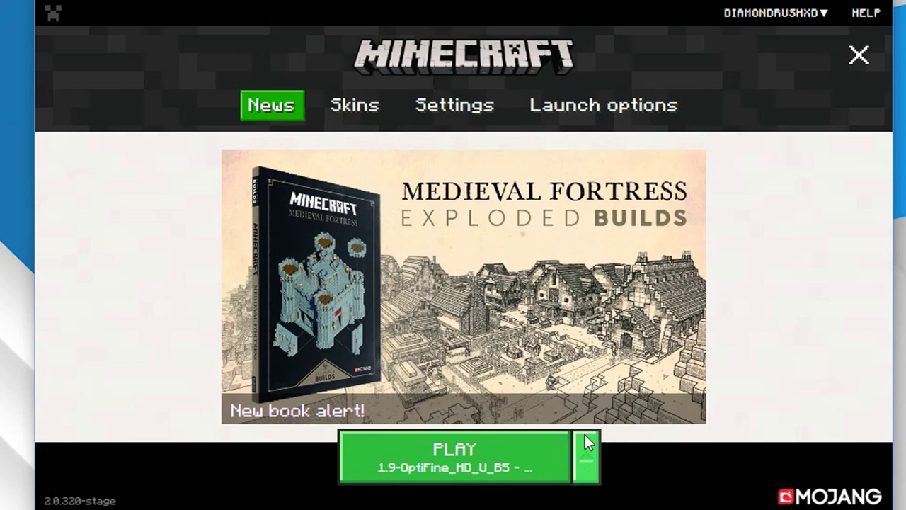
- Turn off automatic crash assistance and anonymous usage data collection in the launcher settings, accepting the restart notice
{"action": "left_click", "coordinate": [473, 99]}
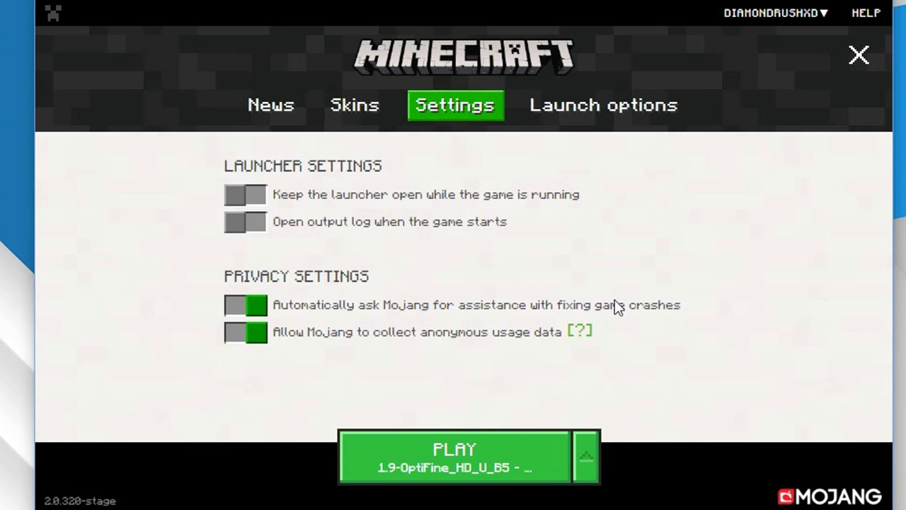
{"action": "left_click", "coordinate": [250, 311]}
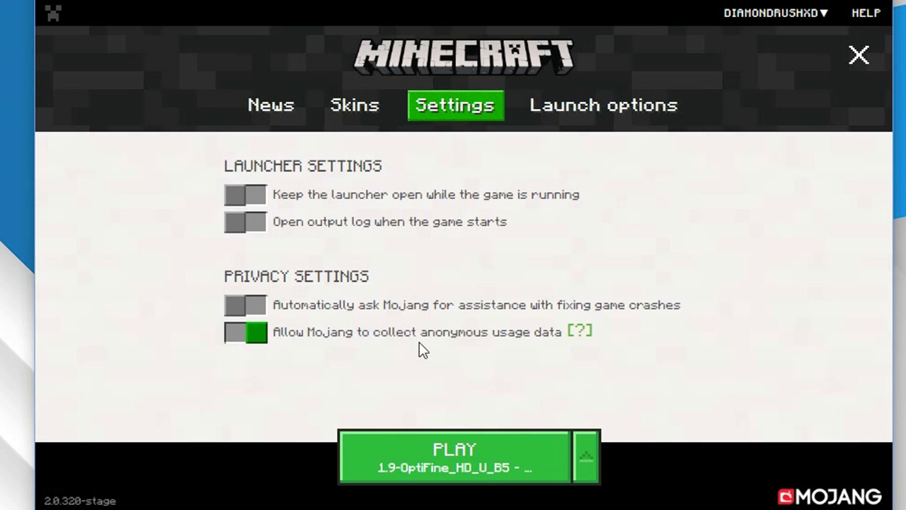
{"action": "left_click", "coordinate": [253, 332]}
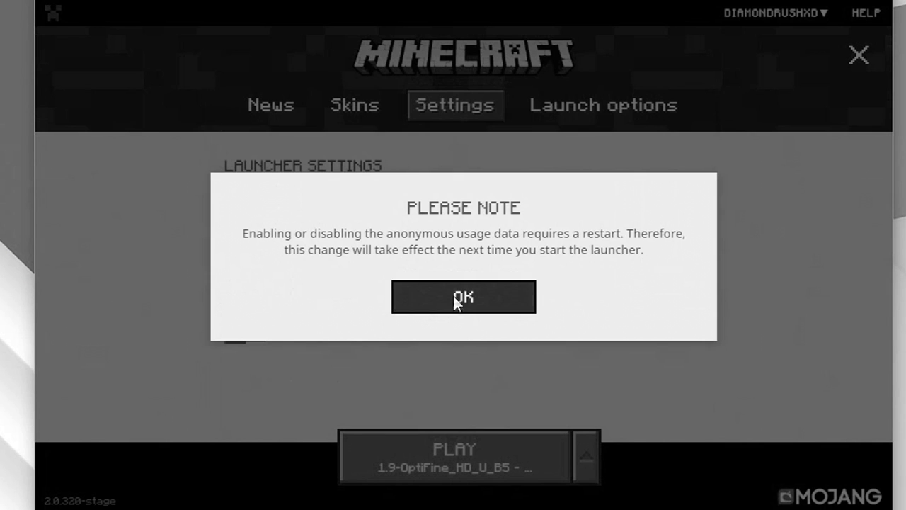
{"action": "left_click", "coordinate": [462, 302]}
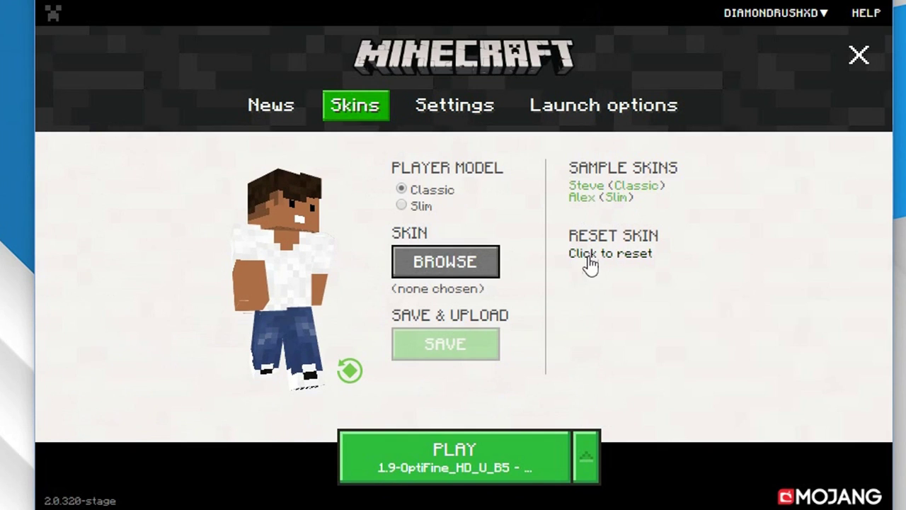
- Reset the player skin and load the skin file "full" from the Skins folder
{"action": "left_click", "coordinate": [588, 254]}
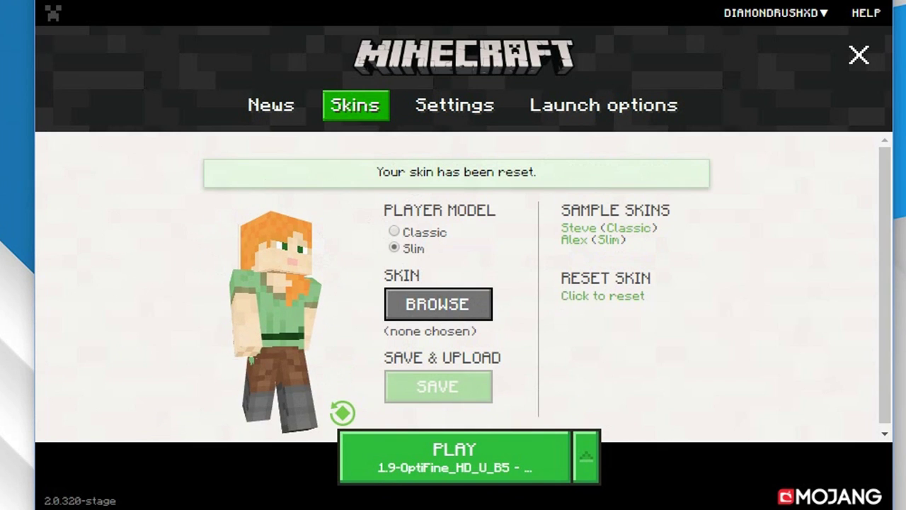
{"action": "left_click_drag", "start_coordinate": [890, 205], "coordinate": [886, 246]}
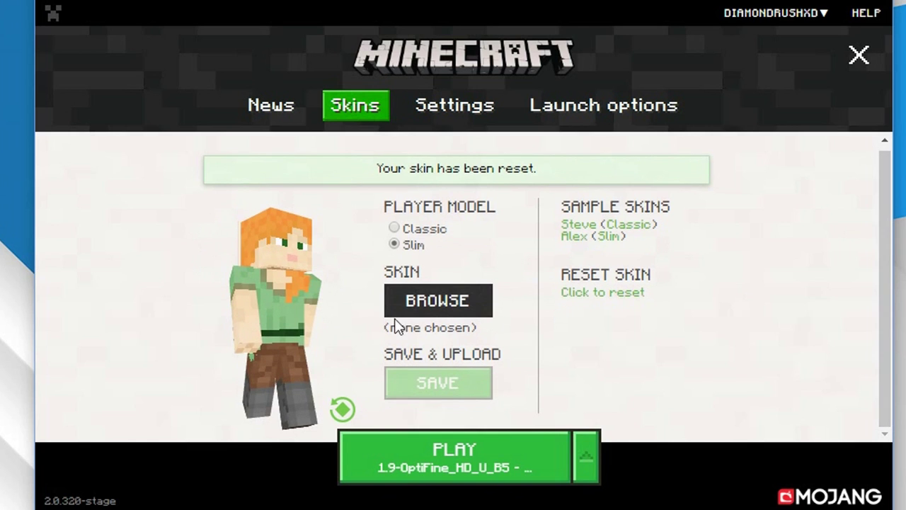
{"action": "left_click", "coordinate": [432, 303]}
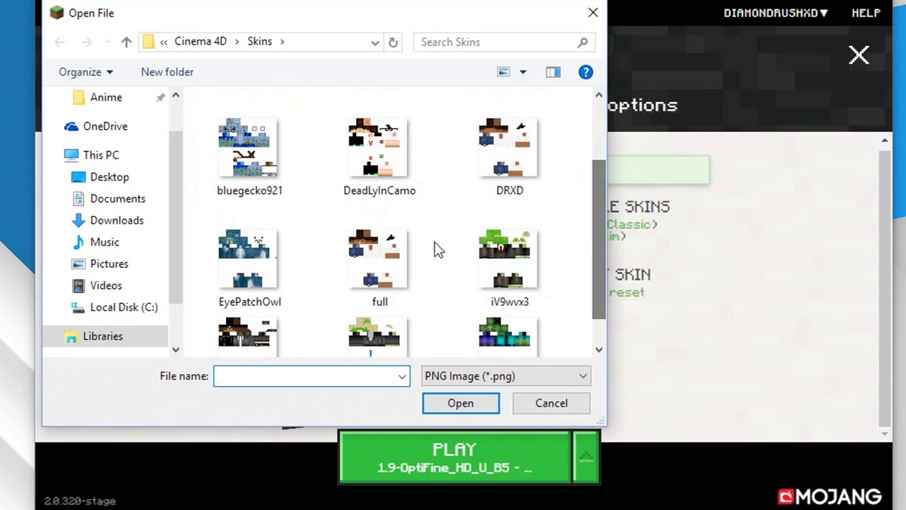
{"action": "left_click", "coordinate": [397, 277]}
{"action": "left_click", "coordinate": [461, 403]}
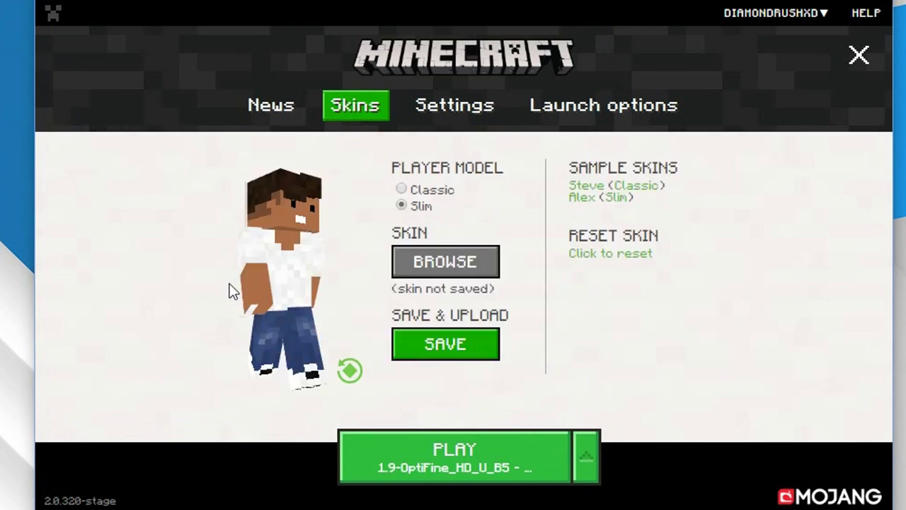
- Set the player model to Classic, preview the skin from another angle, and save it
{"action": "left_click", "coordinate": [402, 189]}
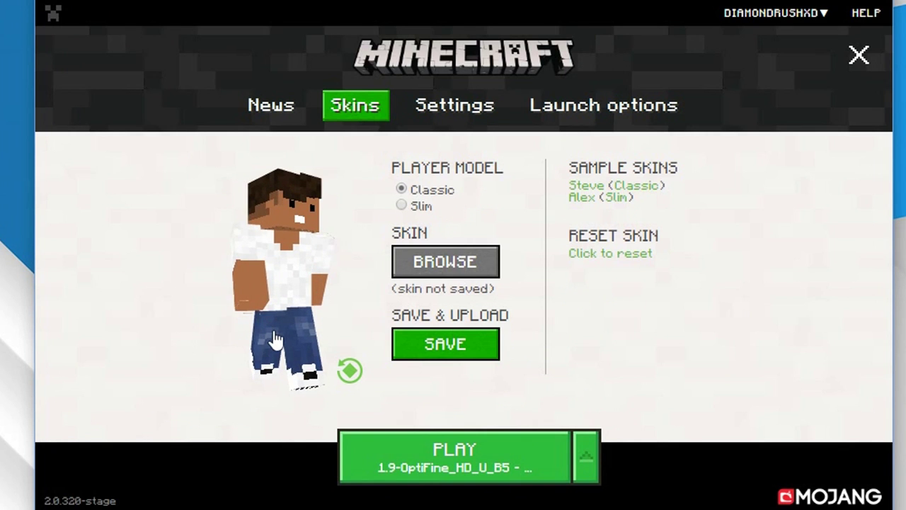
{"action": "left_click", "coordinate": [349, 370]}
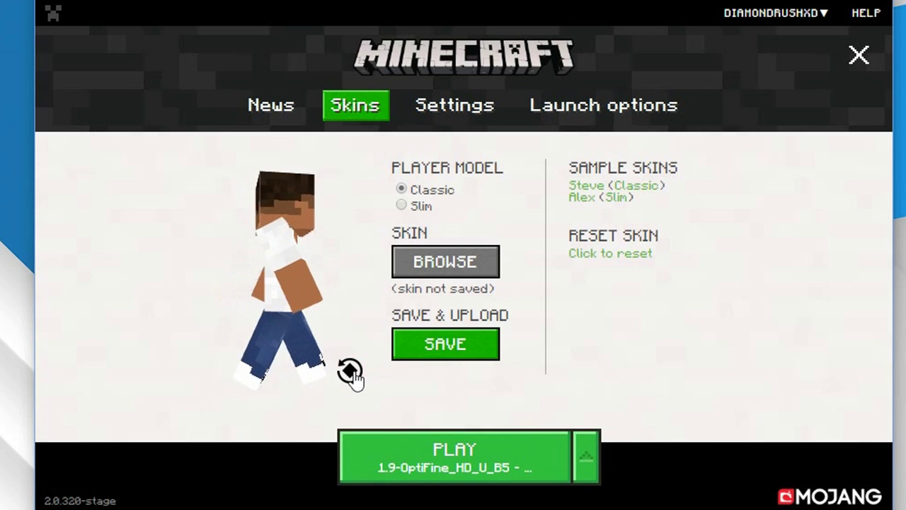
{"action": "left_click", "coordinate": [403, 345]}
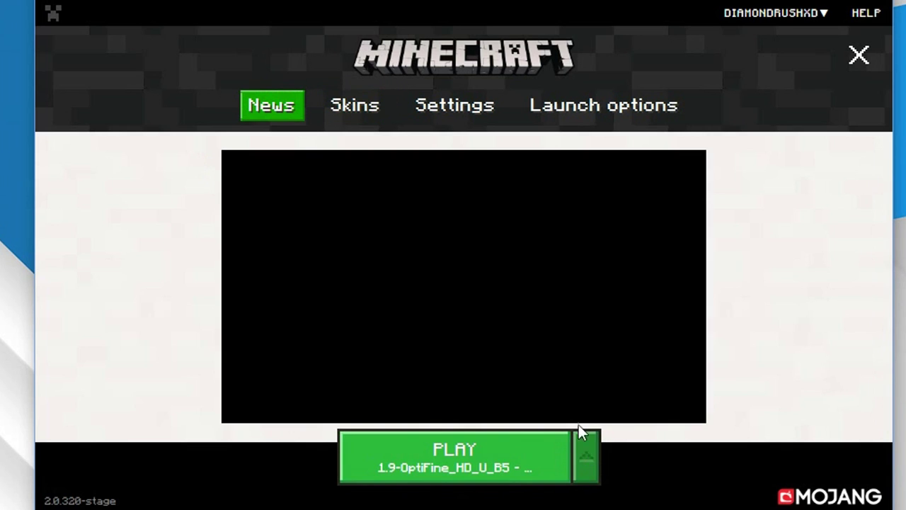
- Select the 1.8 Optifine configuration for play and launch the game
{"action": "left_click", "coordinate": [584, 438]}
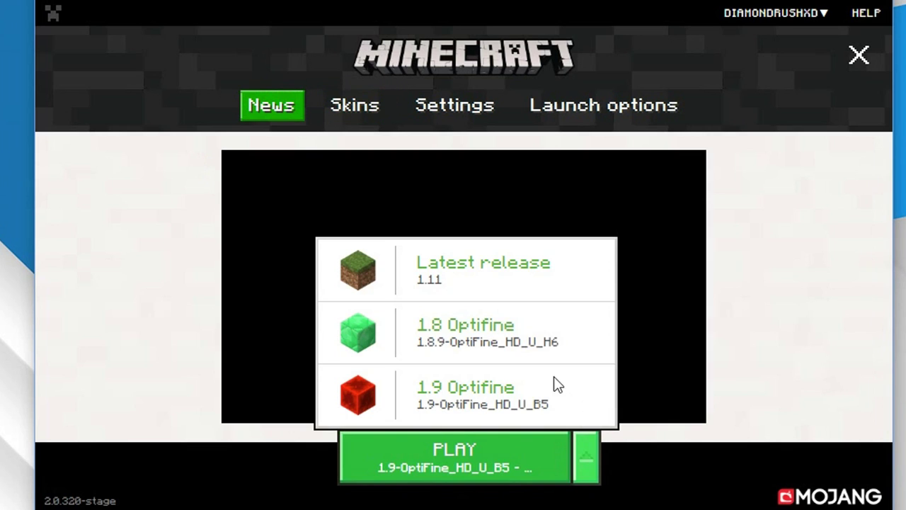
{"action": "left_click", "coordinate": [436, 447]}
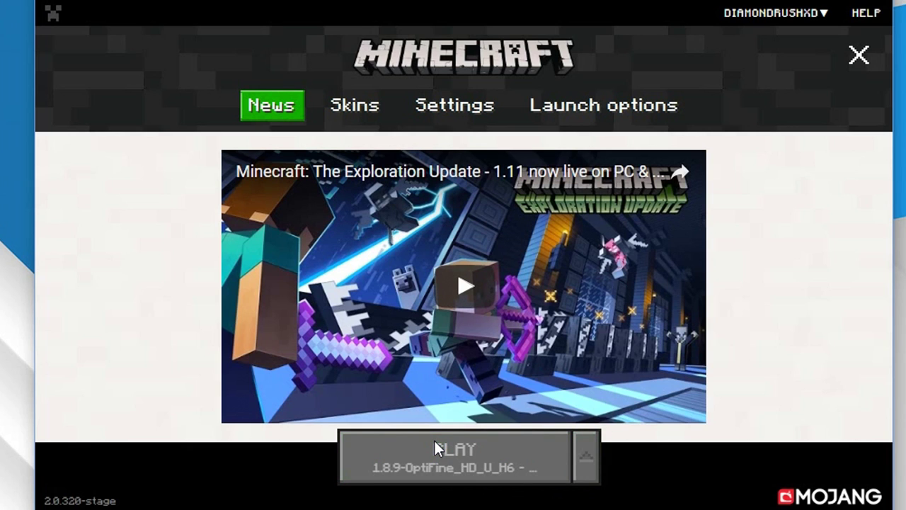
{"action": "left_click", "coordinate": [686, 266]}
{"action": "left_click", "coordinate": [686, 266]}
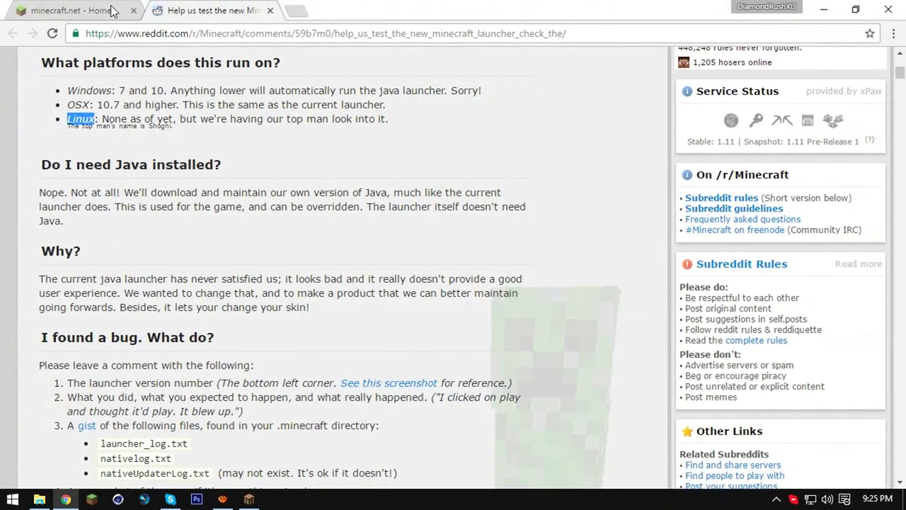
- Switch to the minecraft.net home page in the Chrome browser
{"action": "left_click", "coordinate": [110, 13]}
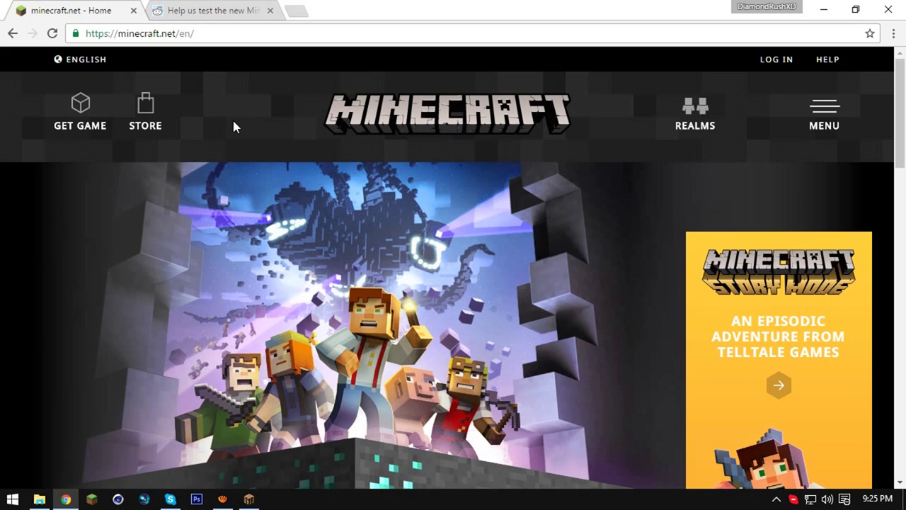